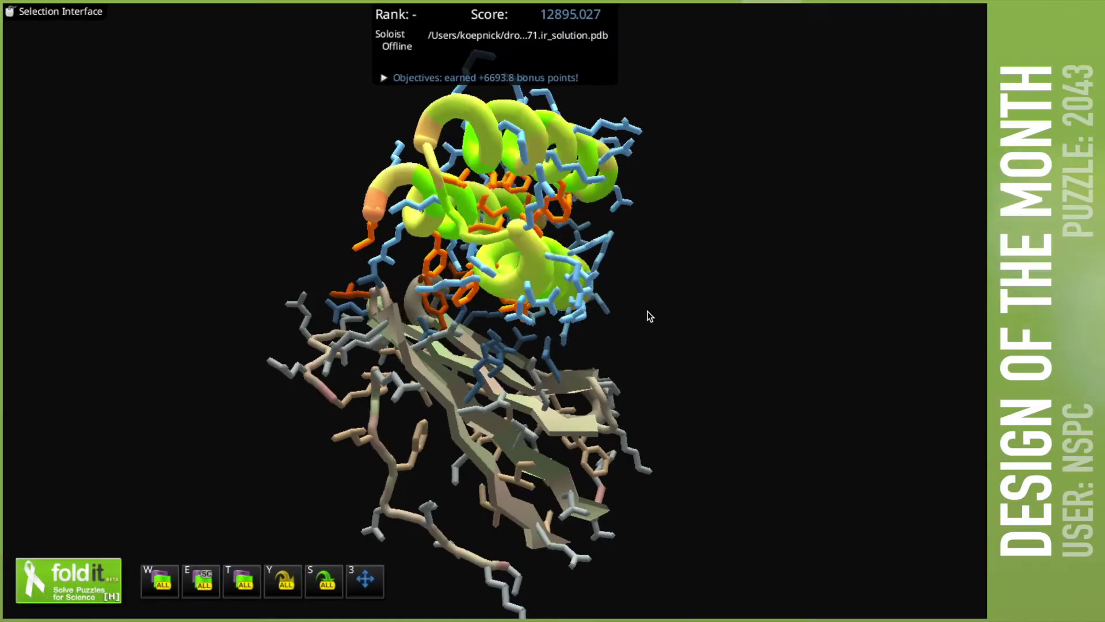
# Examine the three-helix binder and its interface with the target protein from several angles
pyautogui.moveTo(630, 324); pyautogui.dragTo(659, 320)
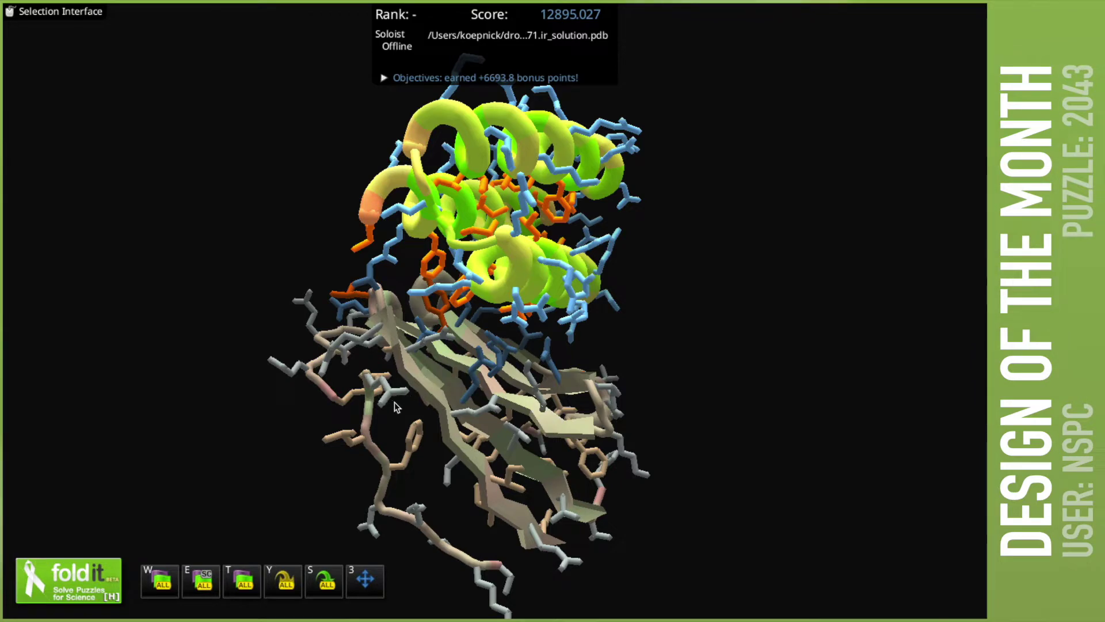
pyautogui.moveTo(393, 420); pyautogui.dragTo(464, 439)
pyautogui.moveTo(309, 217); pyautogui.dragTo(486, 232)
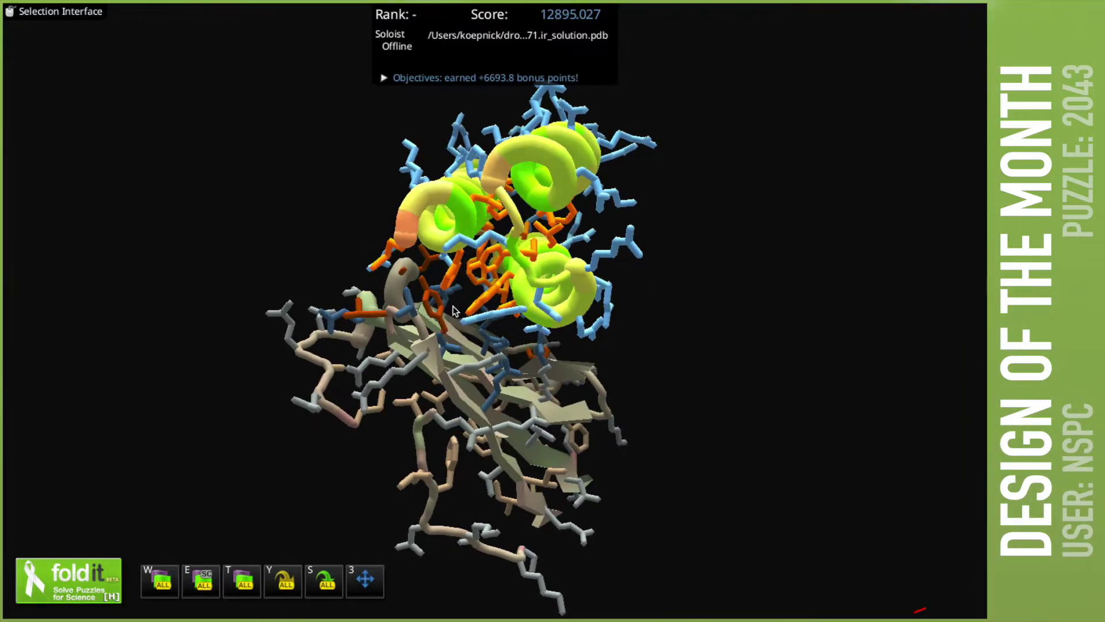
pyautogui.moveTo(666, 349); pyautogui.dragTo(679, 274)
pyautogui.moveTo(572, 299); pyautogui.dragTo(642, 235)
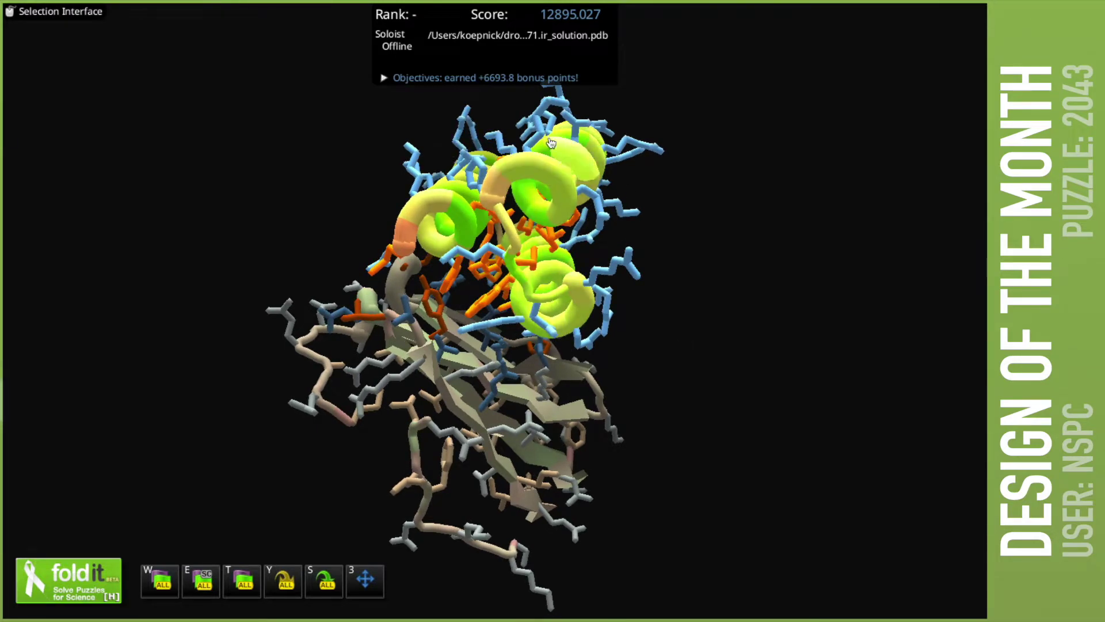
pyautogui.moveTo(678, 304); pyautogui.dragTo(557, 234)
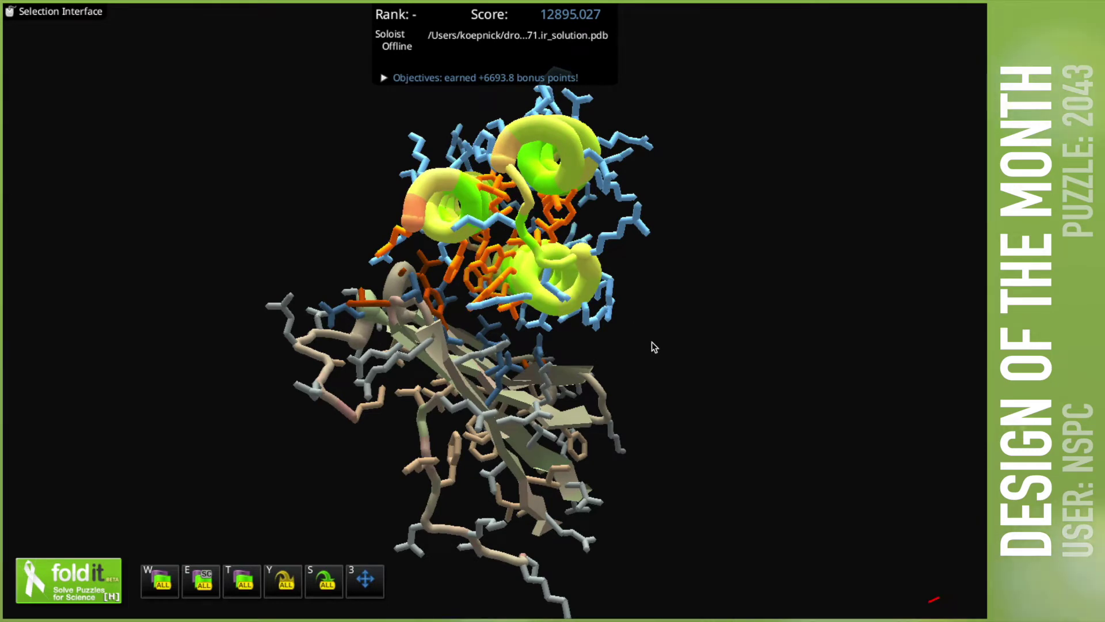
pyautogui.moveTo(654, 348); pyautogui.dragTo(473, 270)
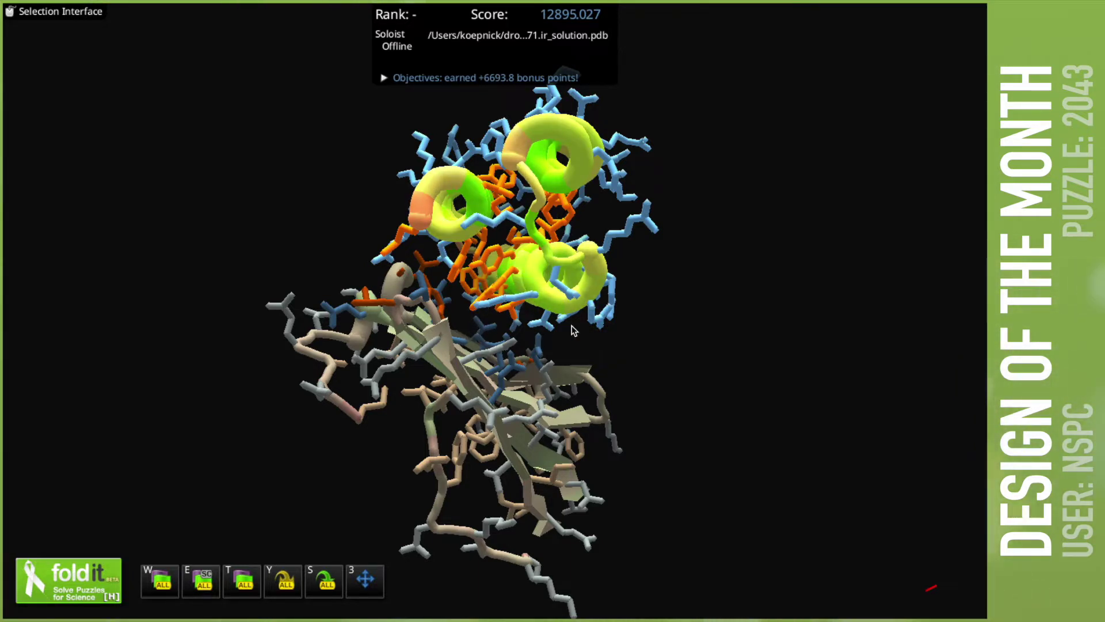
pyautogui.scroll(5, 638, 353)
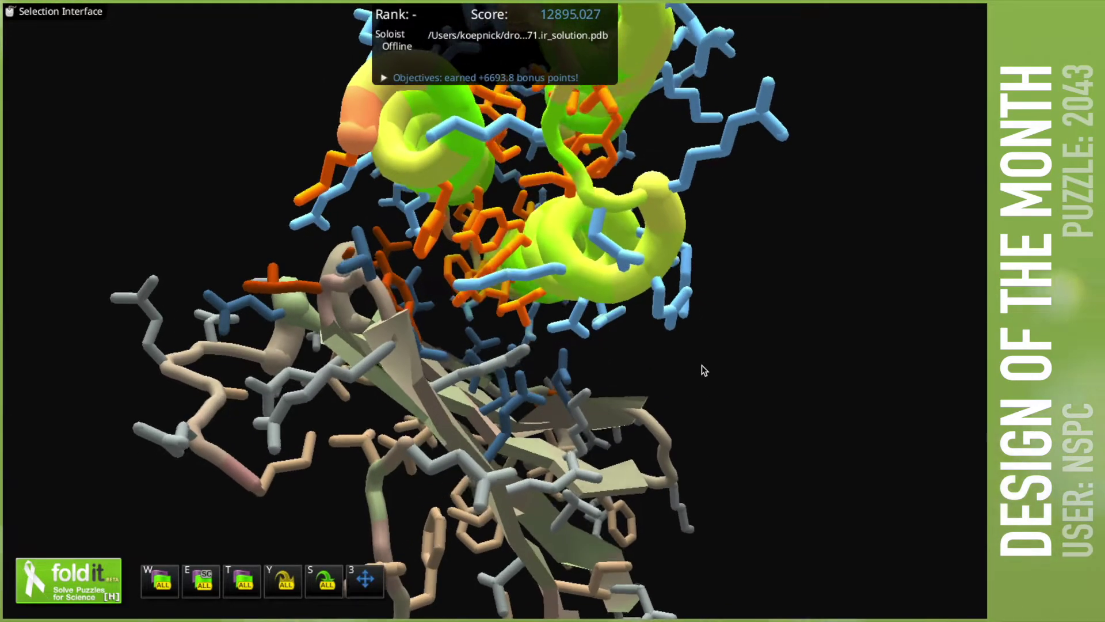
pyautogui.moveTo(671, 341); pyautogui.dragTo(634, 365)
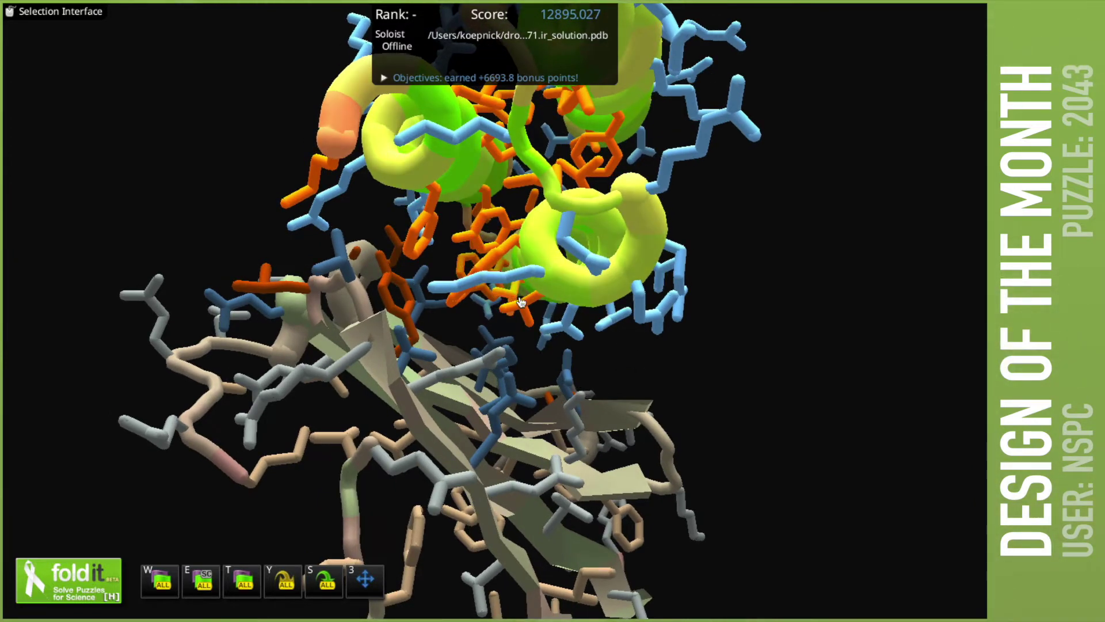
# Select the orange double-ring side chain on the binder's interface helix and inspect how it packs against the target
pyautogui.moveTo(464, 322); pyautogui.dragTo(482, 280)
pyautogui.click(496, 262)
pyautogui.moveTo(721, 370); pyautogui.dragTo(492, 228)
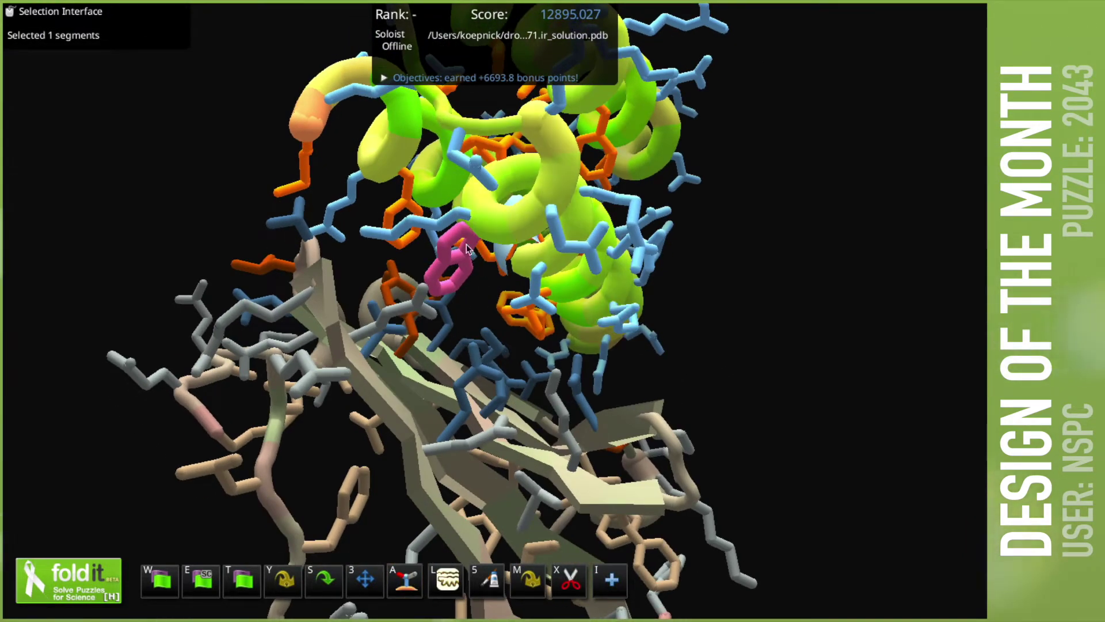
pyautogui.moveTo(478, 292); pyautogui.dragTo(400, 303)
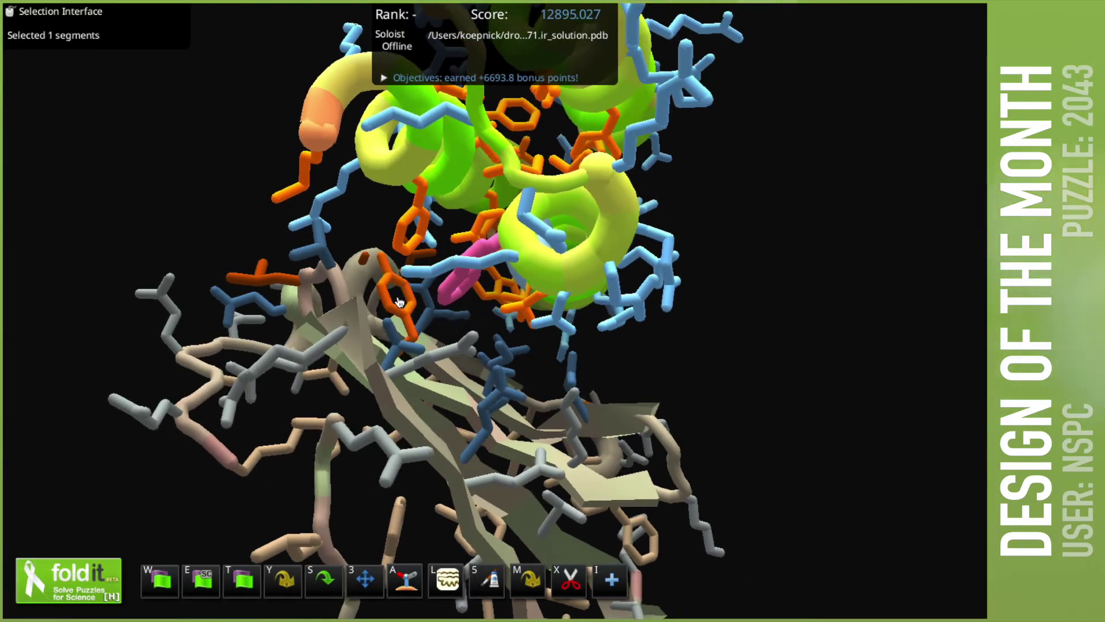
pyautogui.moveTo(468, 305); pyautogui.dragTo(523, 334)
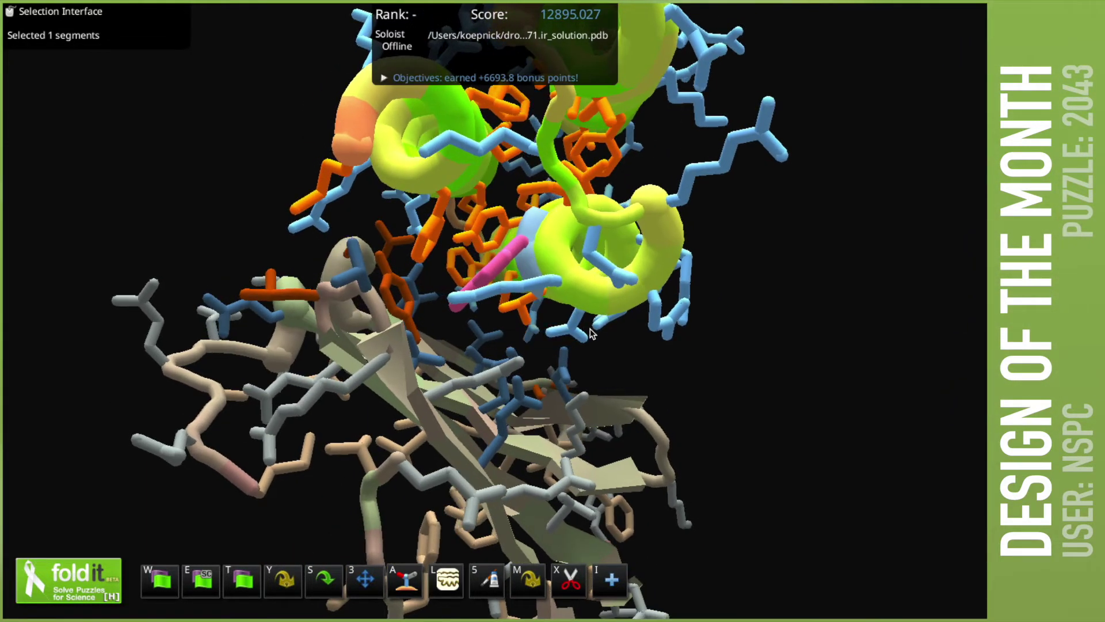
# Review the design's bonus objectives, including DDG and Contact Surface
pyautogui.click(540, 76)
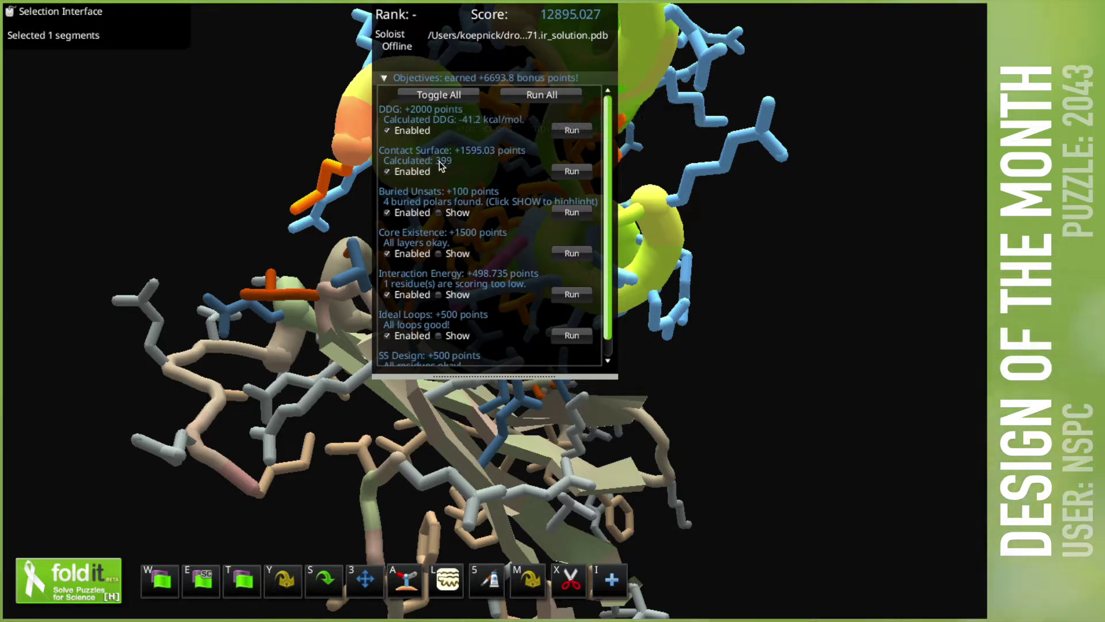
pyautogui.click(474, 78)
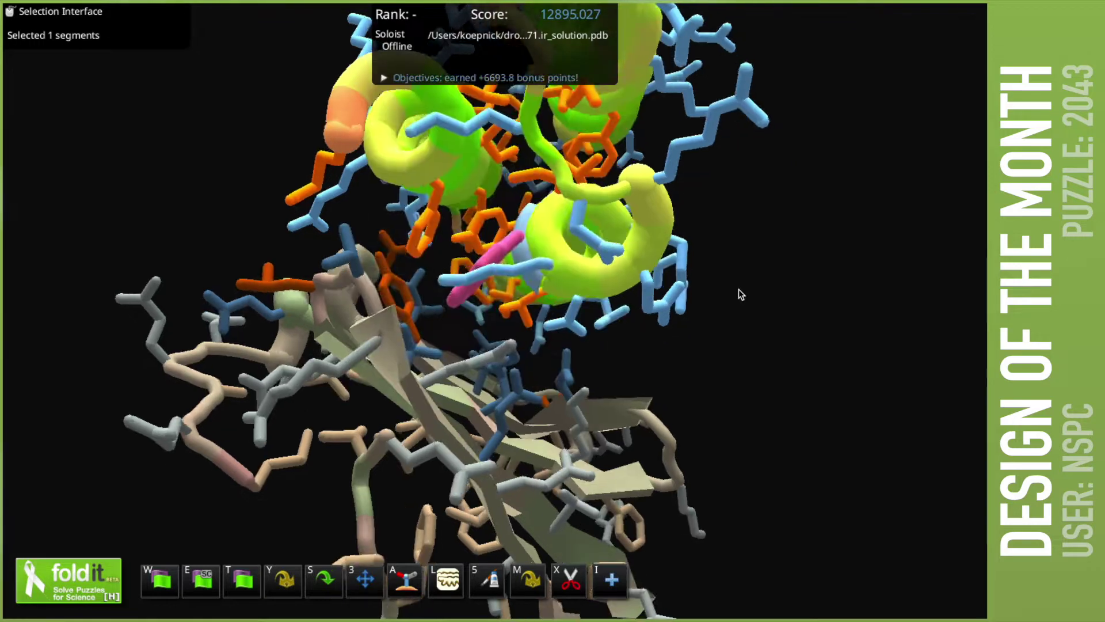
# Set the protein coloring to Score/Hydro+CPK, show bondable hydrogens and enable the display of sidechain bonds
pyautogui.moveTo(738, 289); pyautogui.dragTo(725, 318)
pyautogui.press('v')
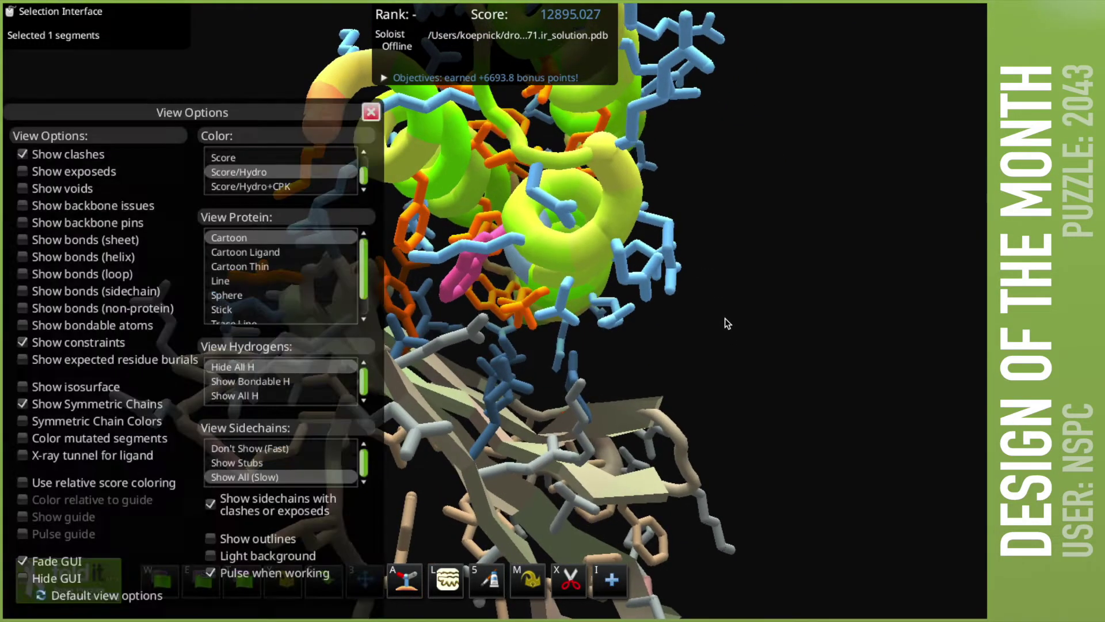
pyautogui.click(314, 188)
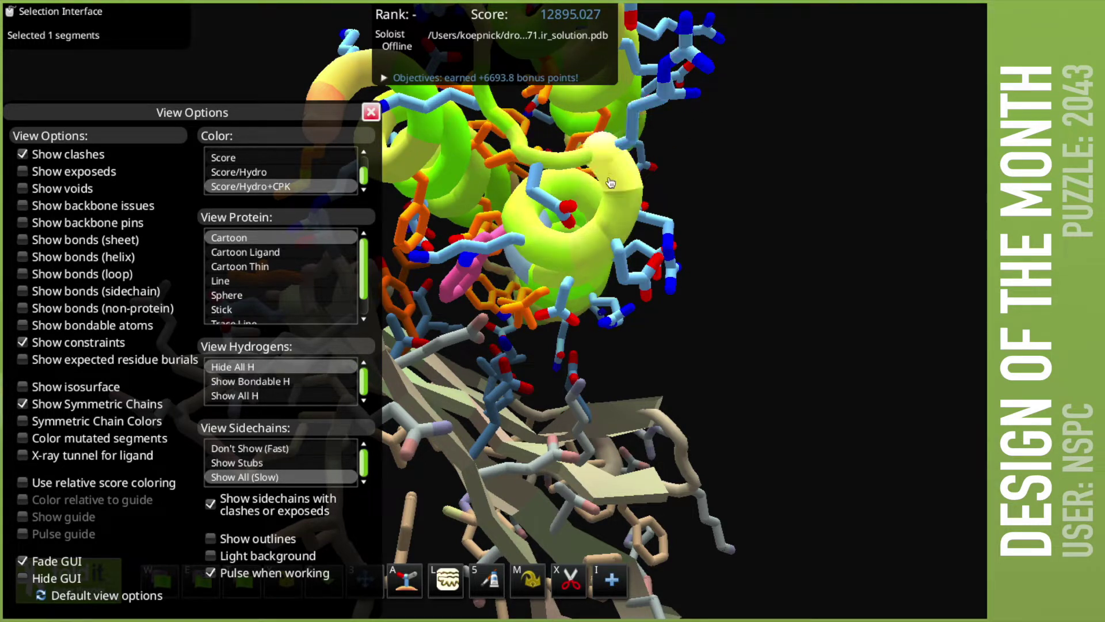
pyautogui.click(300, 382)
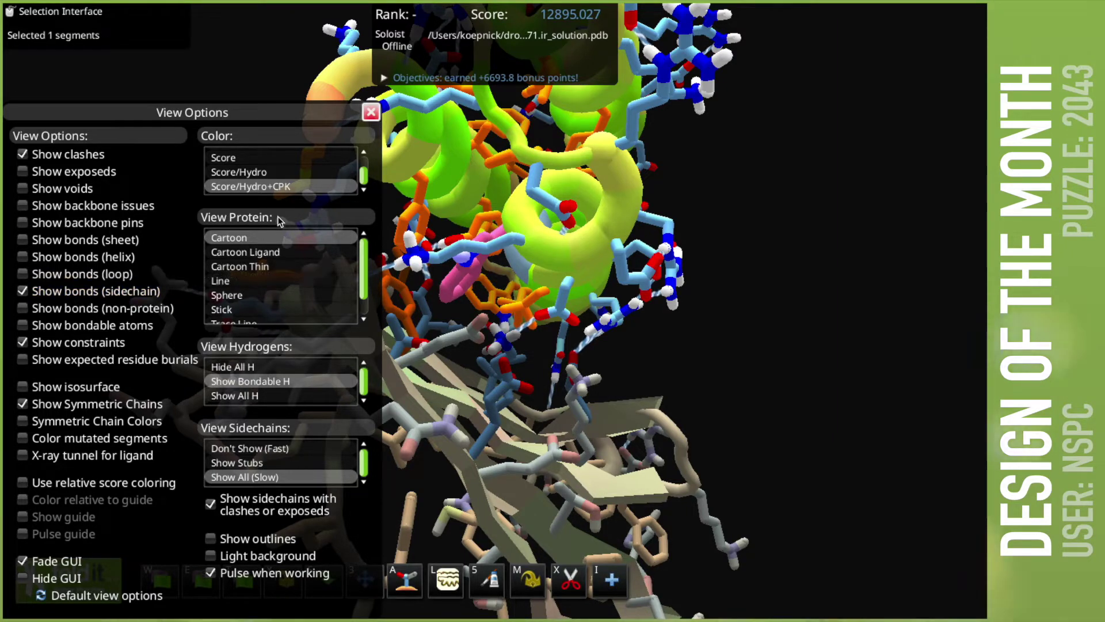
pyautogui.click(370, 113)
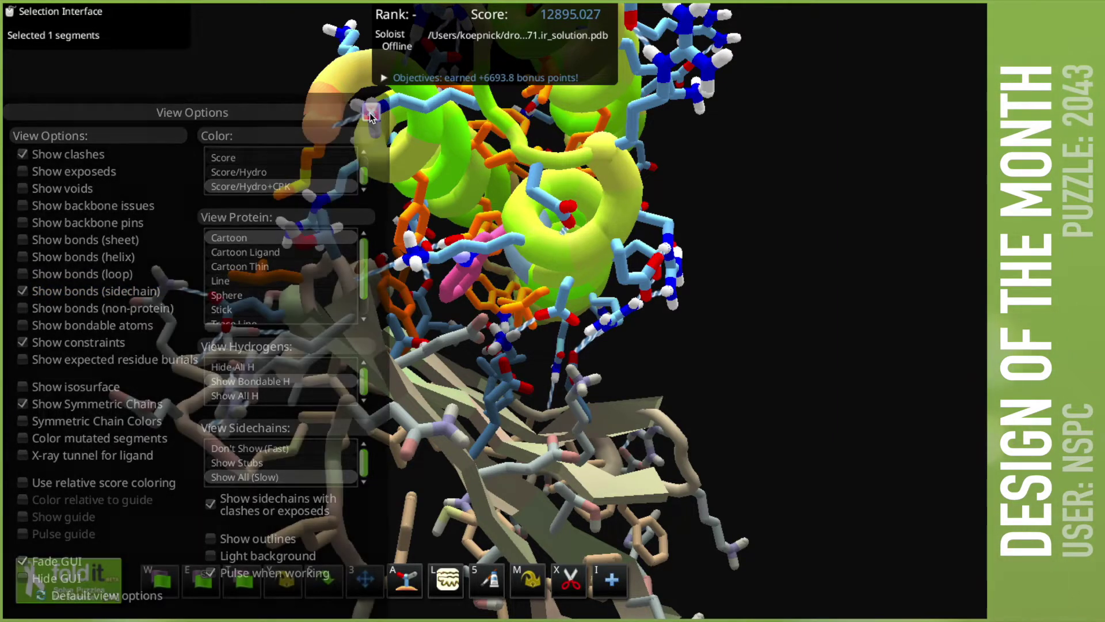
# Clear the segment selection and examine the side-chain hydrogen bonds between the binder and the target from several sides
pyautogui.moveTo(213, 189)
pyautogui.mouseDown()
pyautogui.moveTo(219, 201)
pyautogui.moveTo(200, 201)
pyautogui.mouseUp()
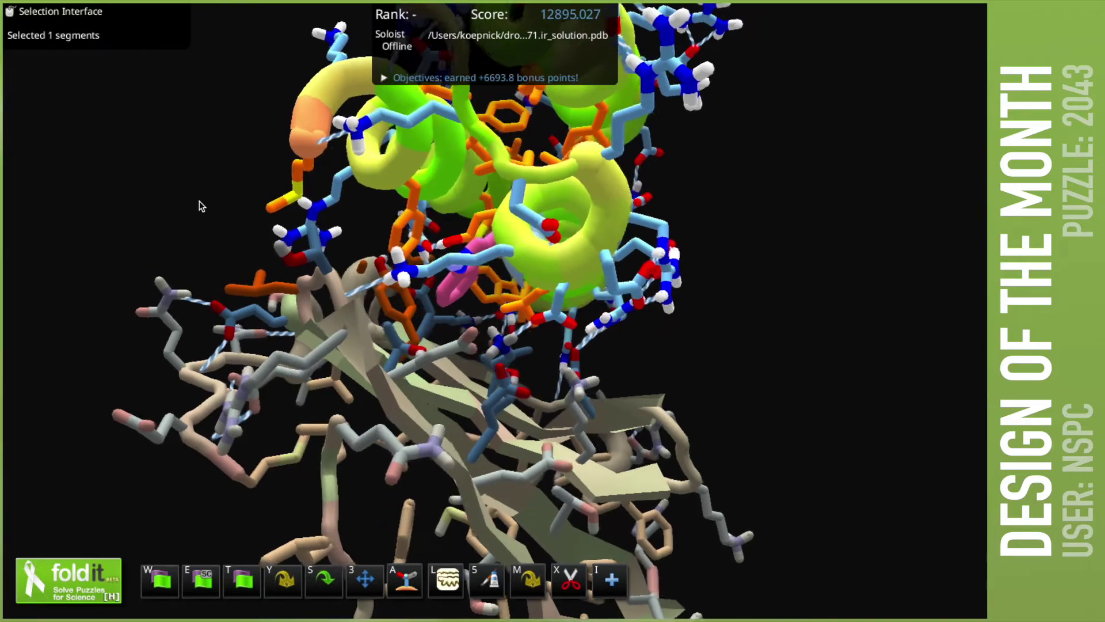
pyautogui.moveTo(655, 333); pyautogui.dragTo(674, 317)
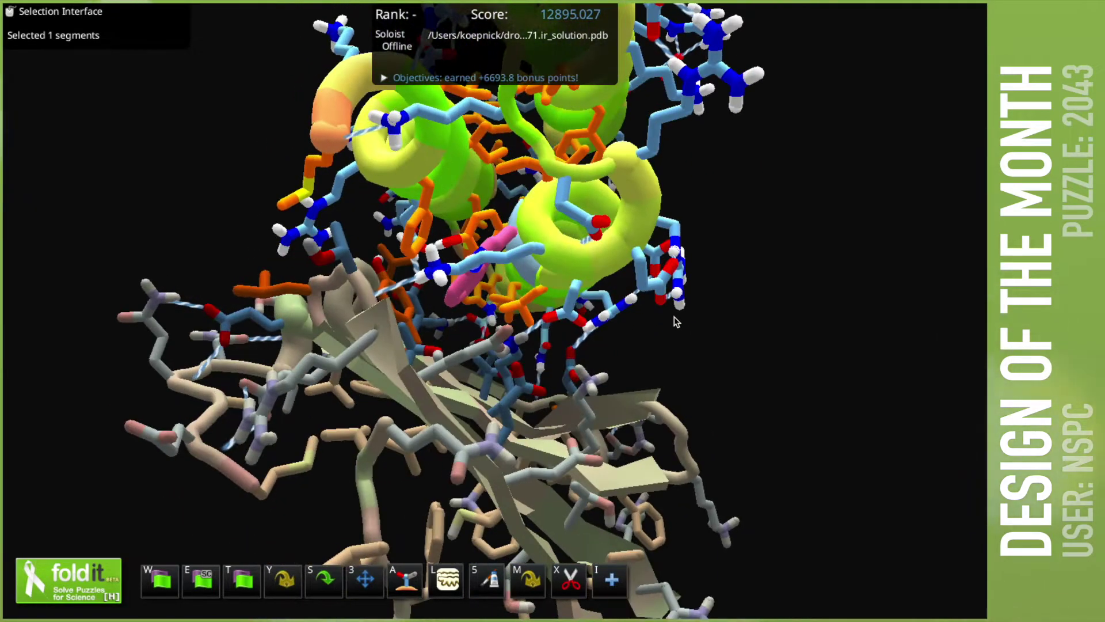
pyautogui.click(217, 176)
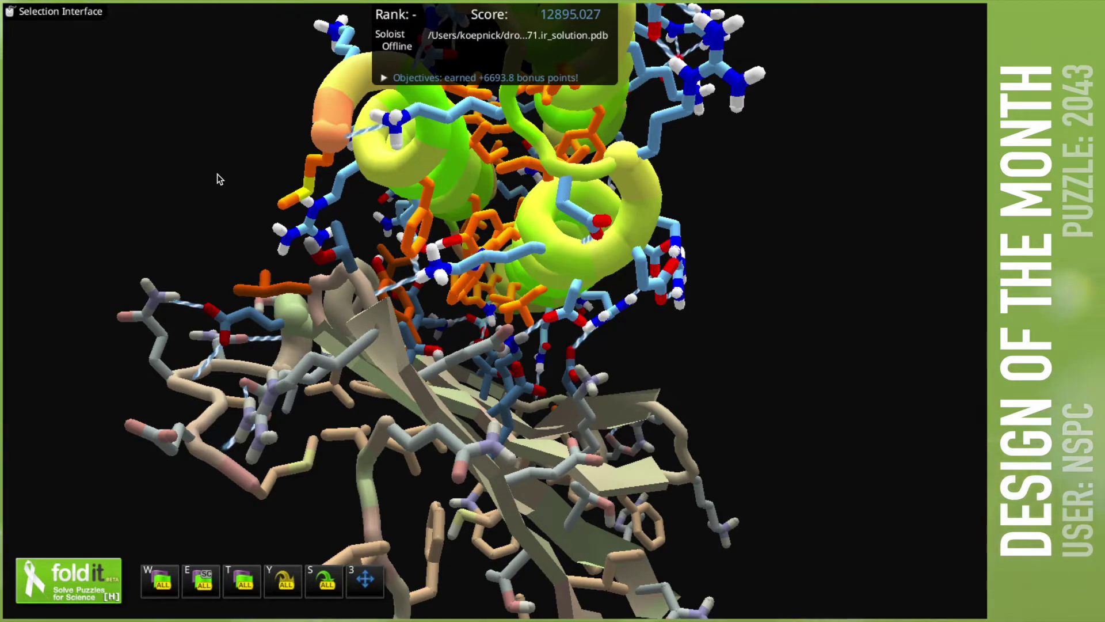
pyautogui.moveTo(247, 170); pyautogui.dragTo(402, 282)
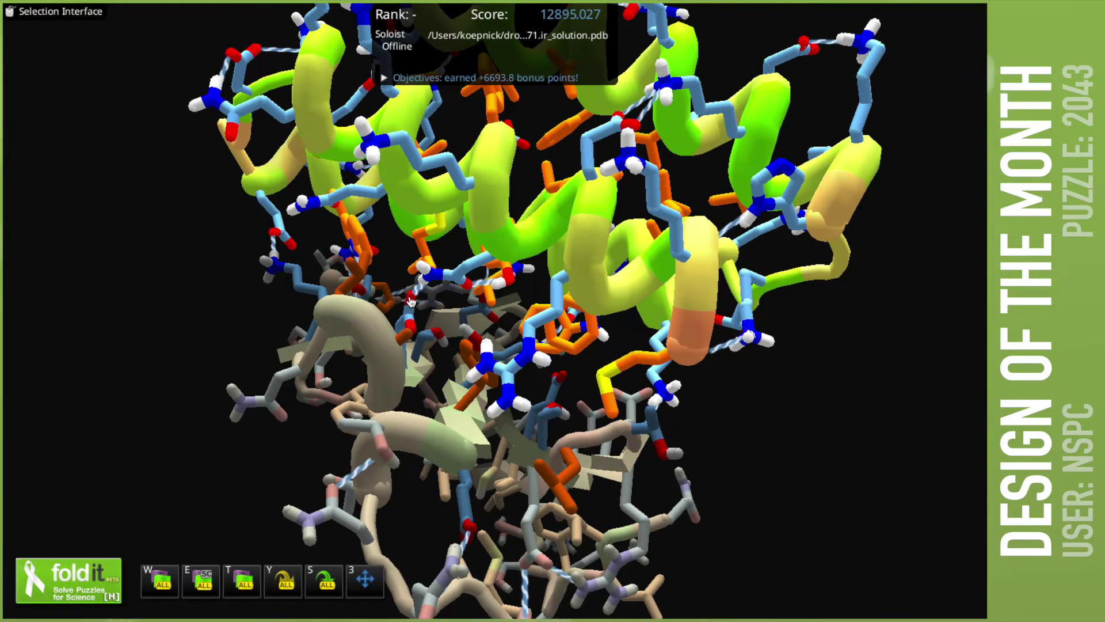
pyautogui.moveTo(181, 302); pyautogui.dragTo(353, 354)
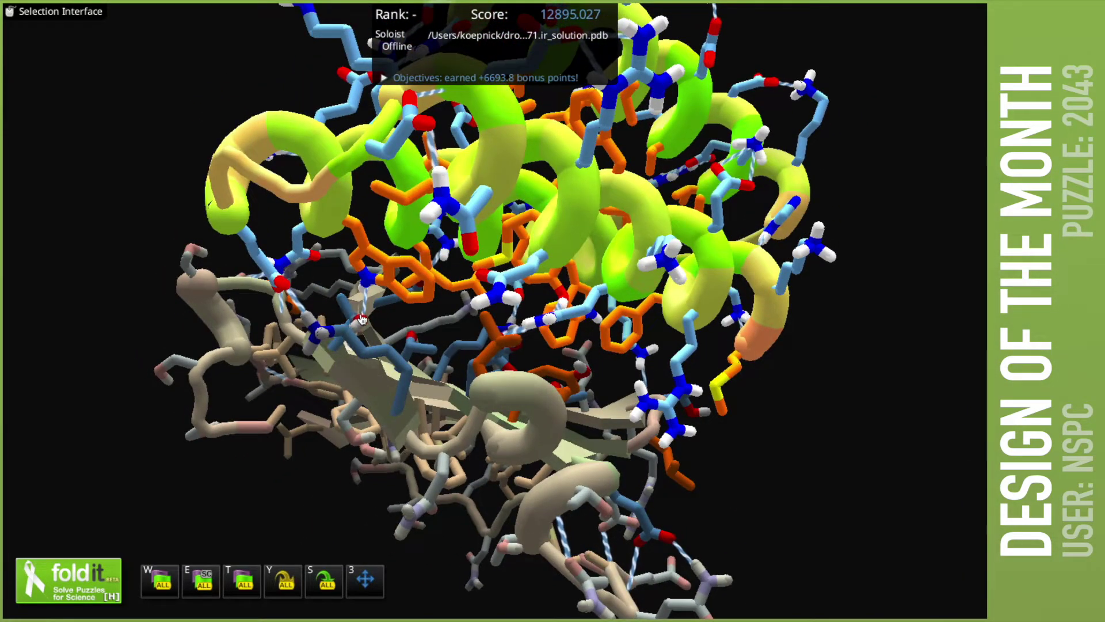
pyautogui.moveTo(769, 374); pyautogui.dragTo(460, 254)
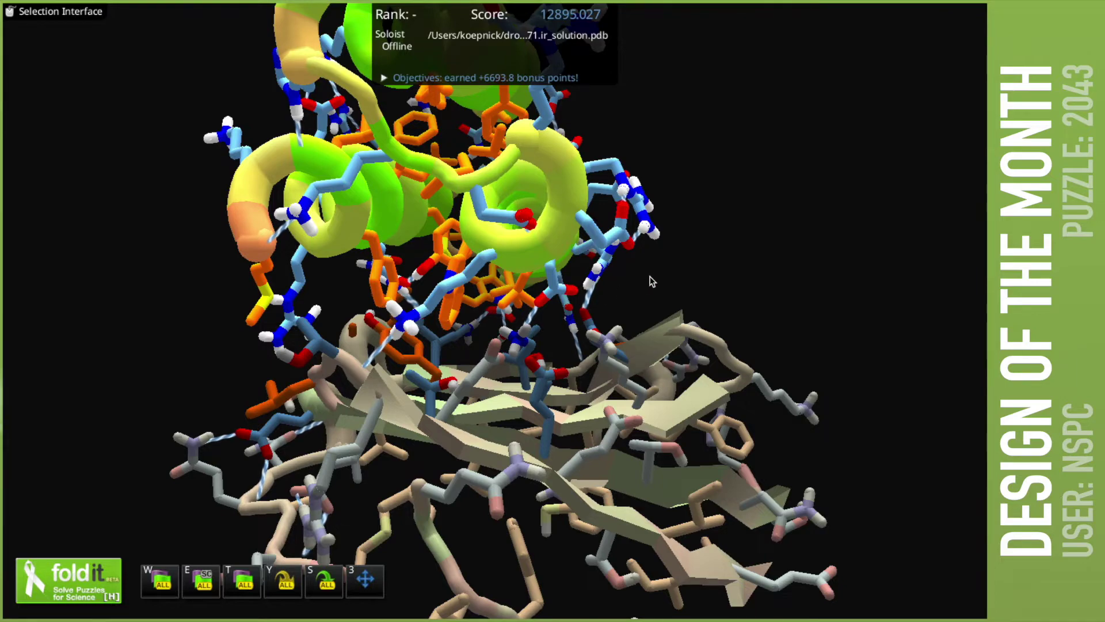
pyautogui.moveTo(646, 293); pyautogui.dragTo(696, 291)
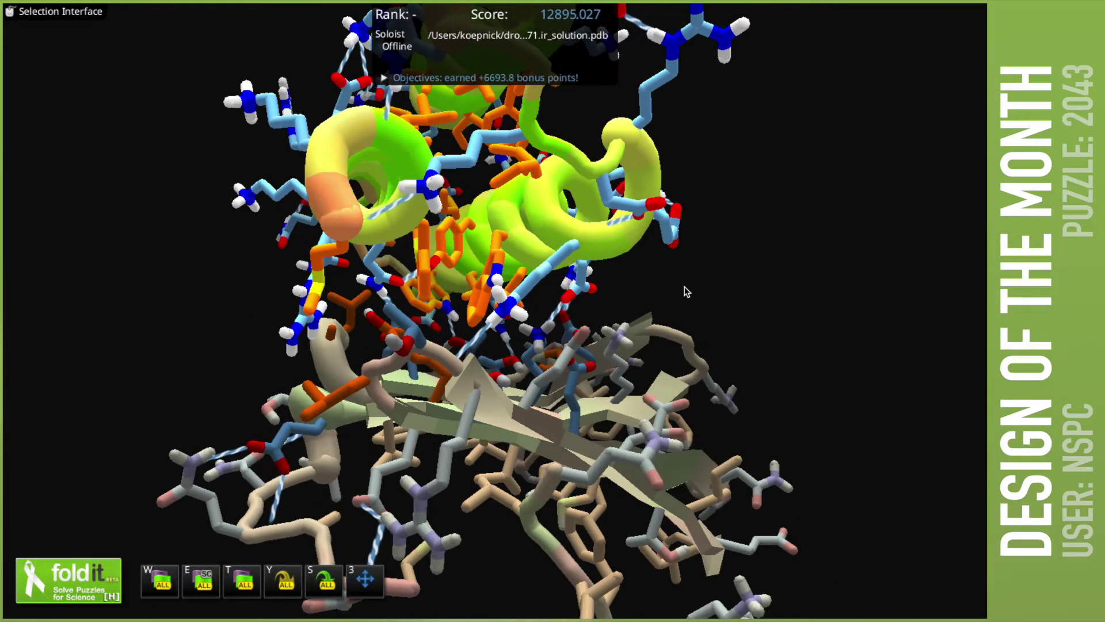
pyautogui.moveTo(276, 304); pyautogui.dragTo(373, 349)
pyautogui.moveTo(473, 349); pyautogui.dragTo(620, 369)
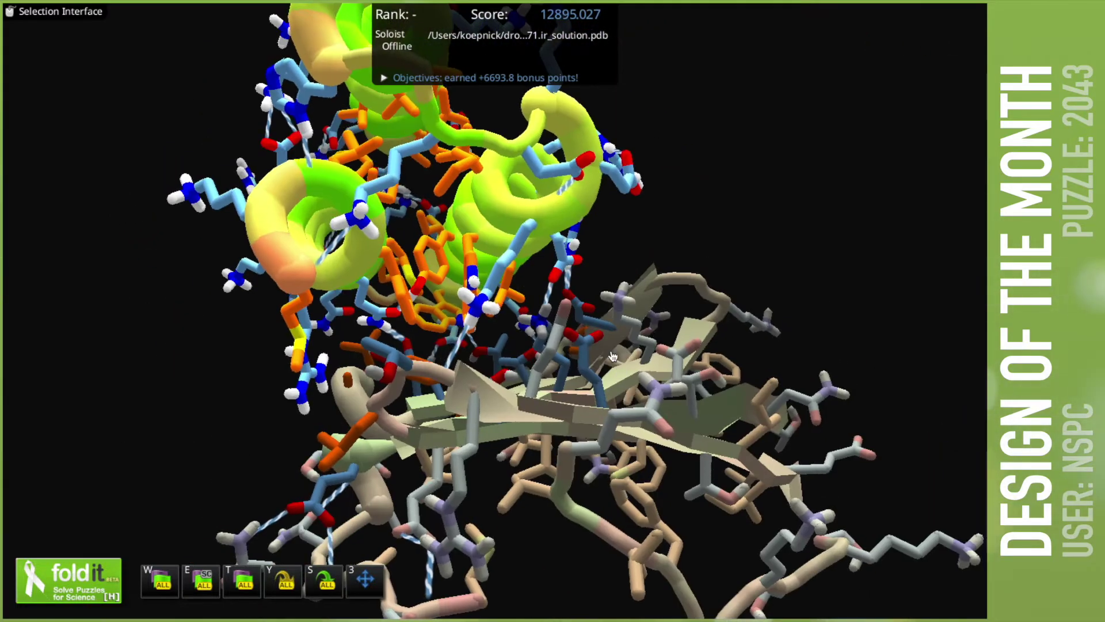
pyautogui.moveTo(641, 229)
pyautogui.mouseDown()
pyautogui.moveTo(602, 266)
pyautogui.moveTo(653, 226)
pyautogui.mouseUp()
pyautogui.moveTo(182, 364); pyautogui.dragTo(245, 329)
# Enable Show for the Buried Unsats objective to highlight the buried polar atoms
pyautogui.click(469, 77)
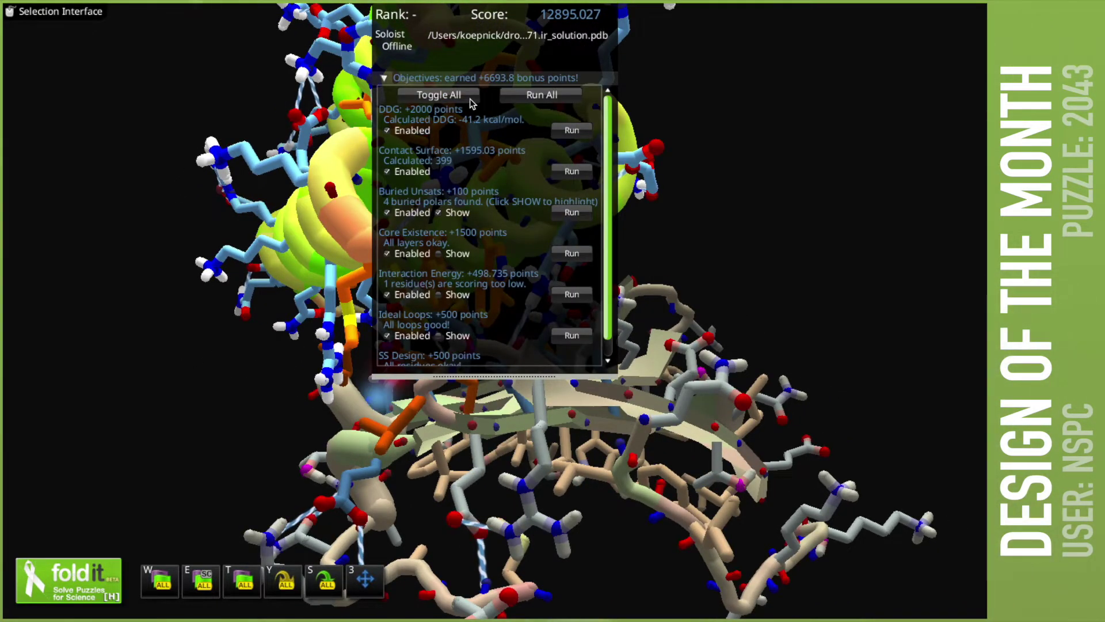
pyautogui.click(480, 78)
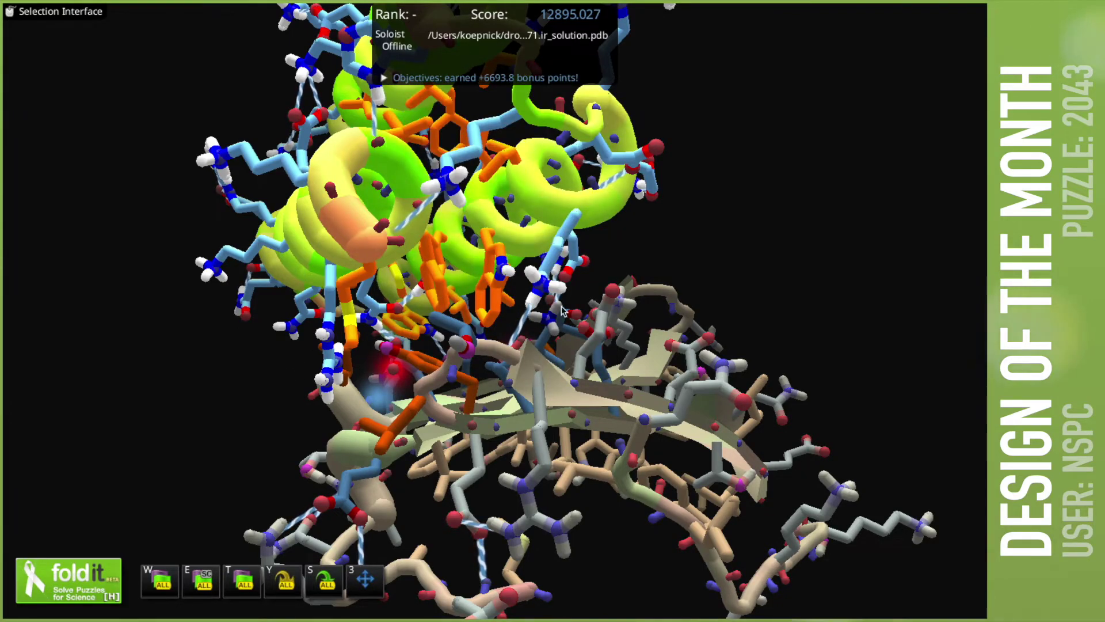
# Examine the highlighted buried unsatisfied polar atoms at the interface and the binder side chains surrounding them
pyautogui.moveTo(681, 248); pyautogui.dragTo(319, 352)
pyautogui.moveTo(722, 251); pyautogui.dragTo(543, 390)
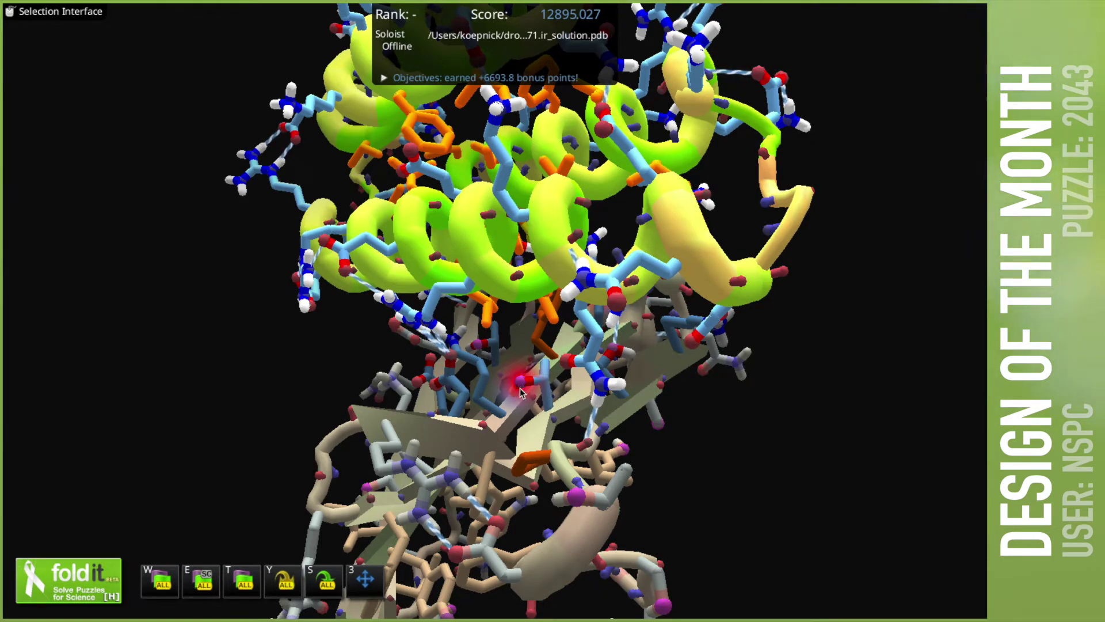
pyautogui.moveTo(718, 425); pyautogui.dragTo(636, 435)
pyautogui.moveTo(282, 317); pyautogui.dragTo(531, 372)
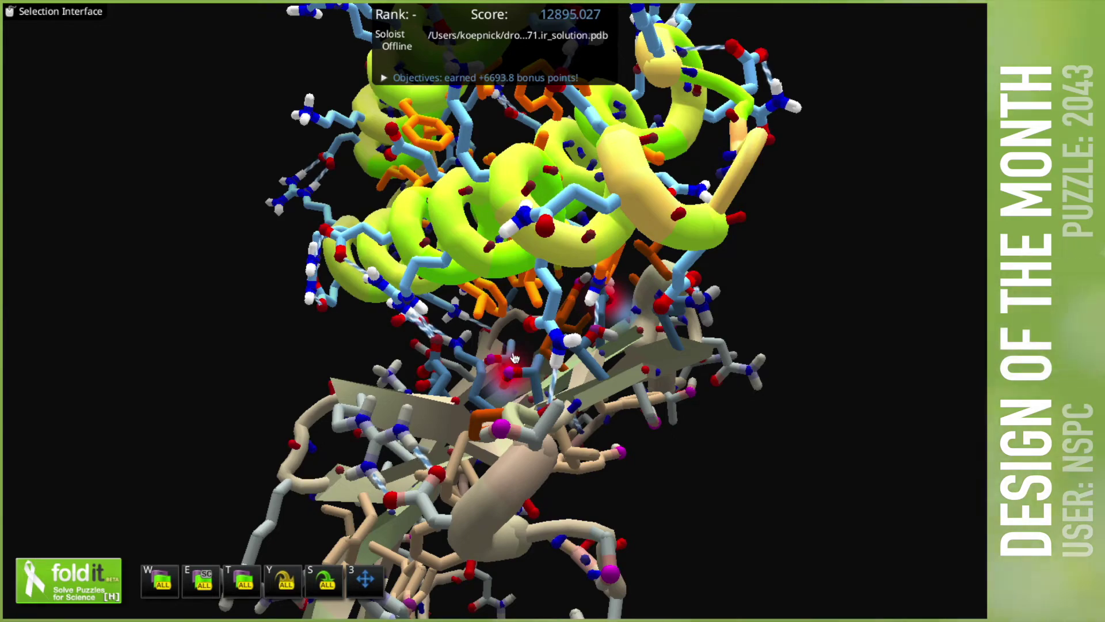
pyautogui.moveTo(669, 459); pyautogui.dragTo(751, 281)
pyautogui.moveTo(784, 244); pyautogui.dragTo(635, 313)
pyautogui.moveTo(615, 377); pyautogui.dragTo(547, 435)
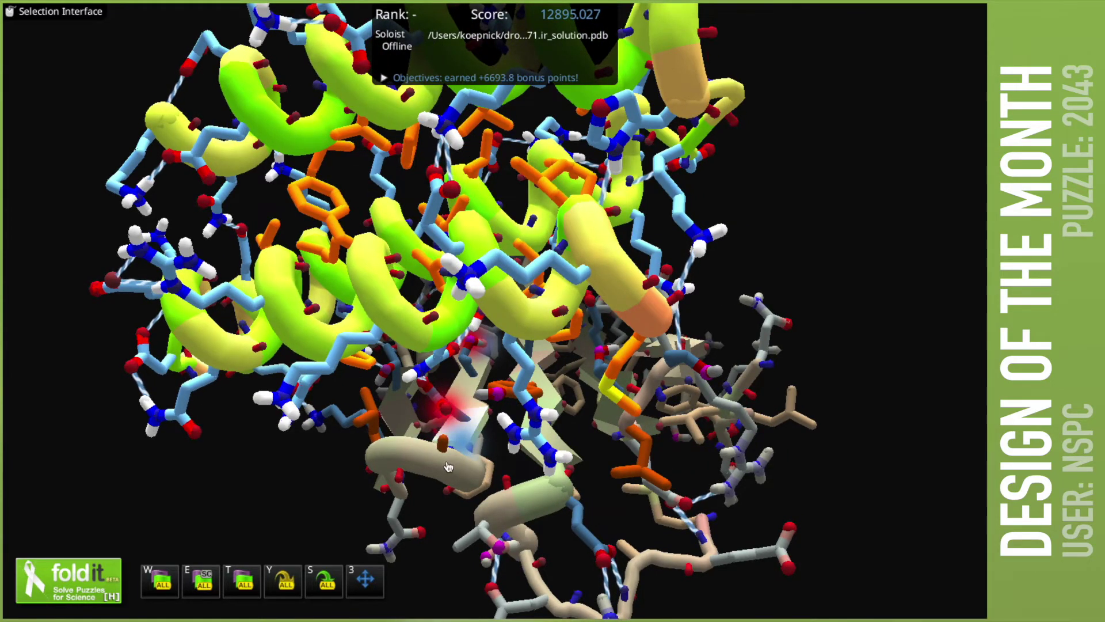
pyautogui.moveTo(306, 477); pyautogui.dragTo(274, 489)
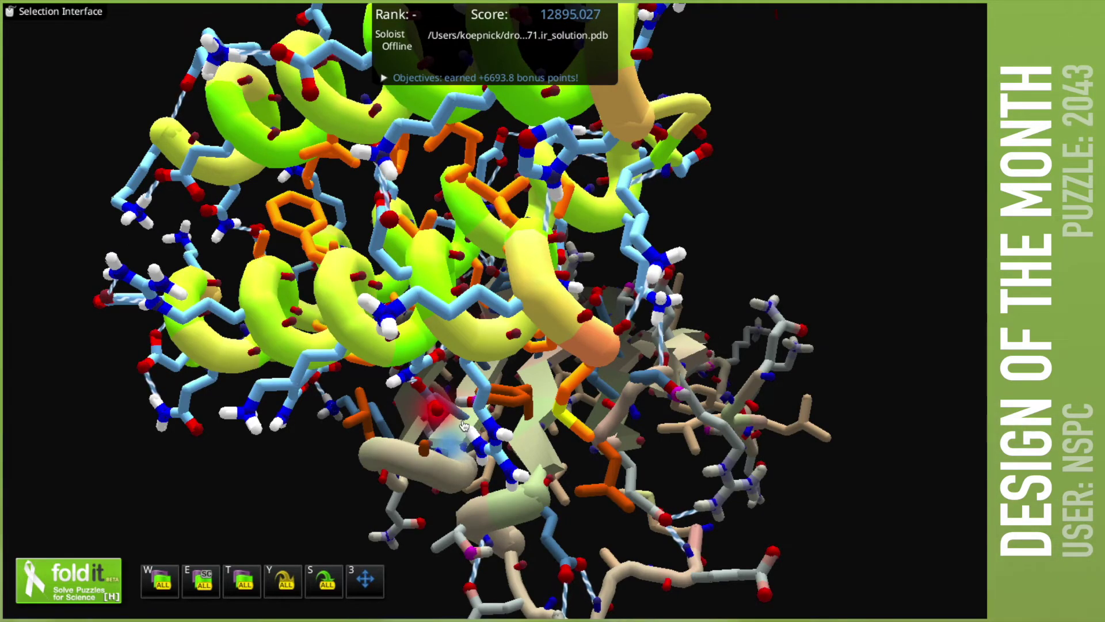
pyautogui.moveTo(727, 238); pyautogui.dragTo(621, 167)
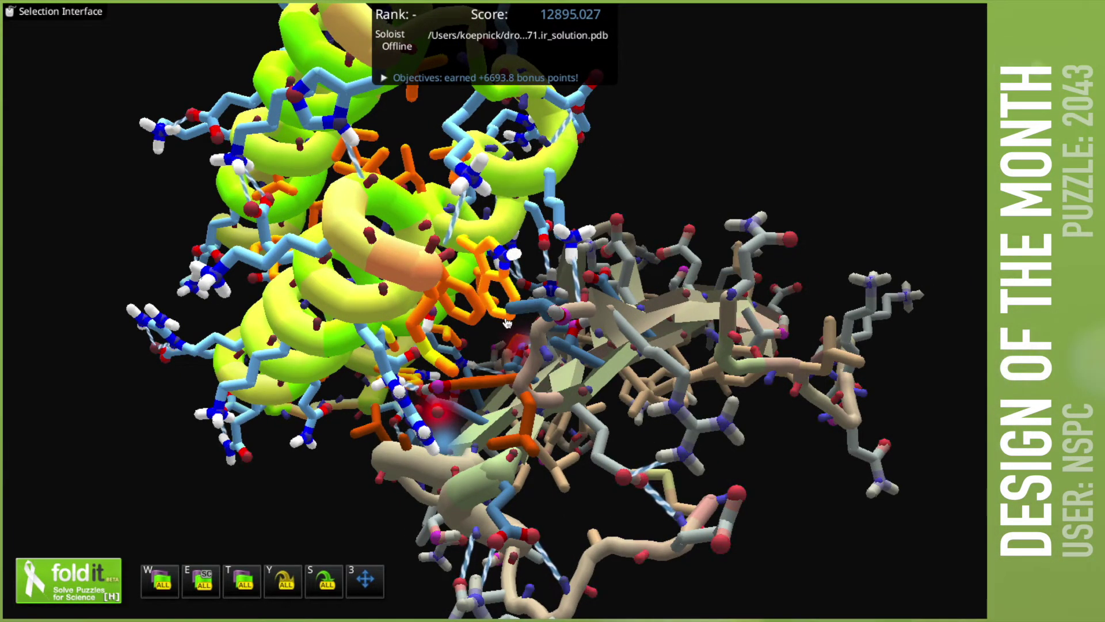
pyautogui.moveTo(478, 317); pyautogui.dragTo(491, 345)
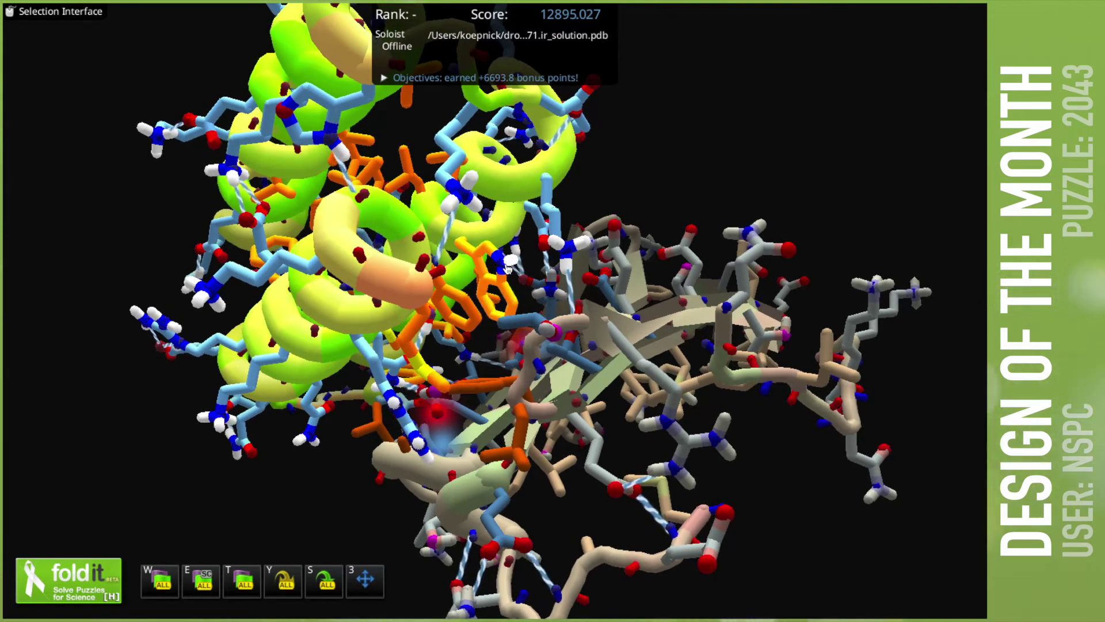
pyautogui.moveTo(614, 179); pyautogui.dragTo(464, 290)
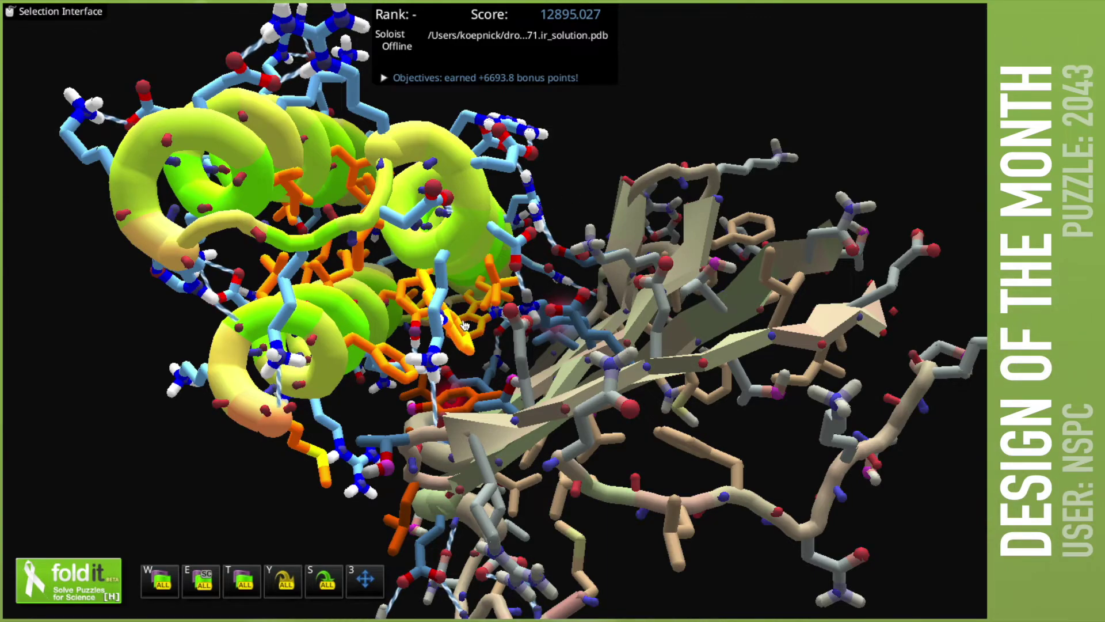
pyautogui.moveTo(599, 140); pyautogui.dragTo(633, 156)
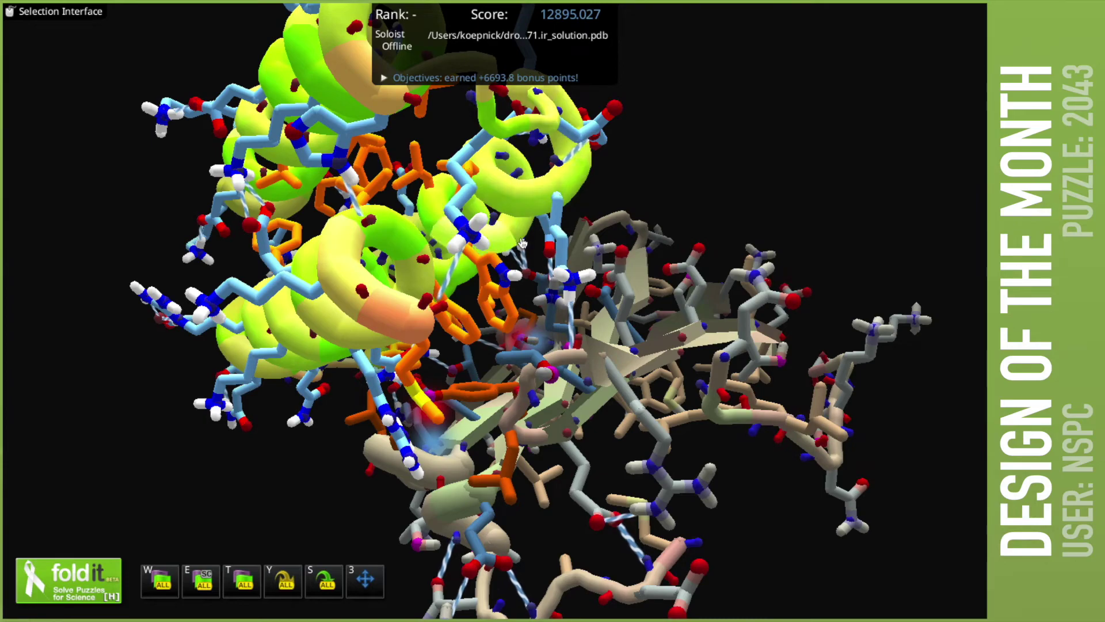
pyautogui.moveTo(630, 204); pyautogui.dragTo(554, 265)
pyautogui.moveTo(434, 248); pyautogui.dragTo(633, 115)
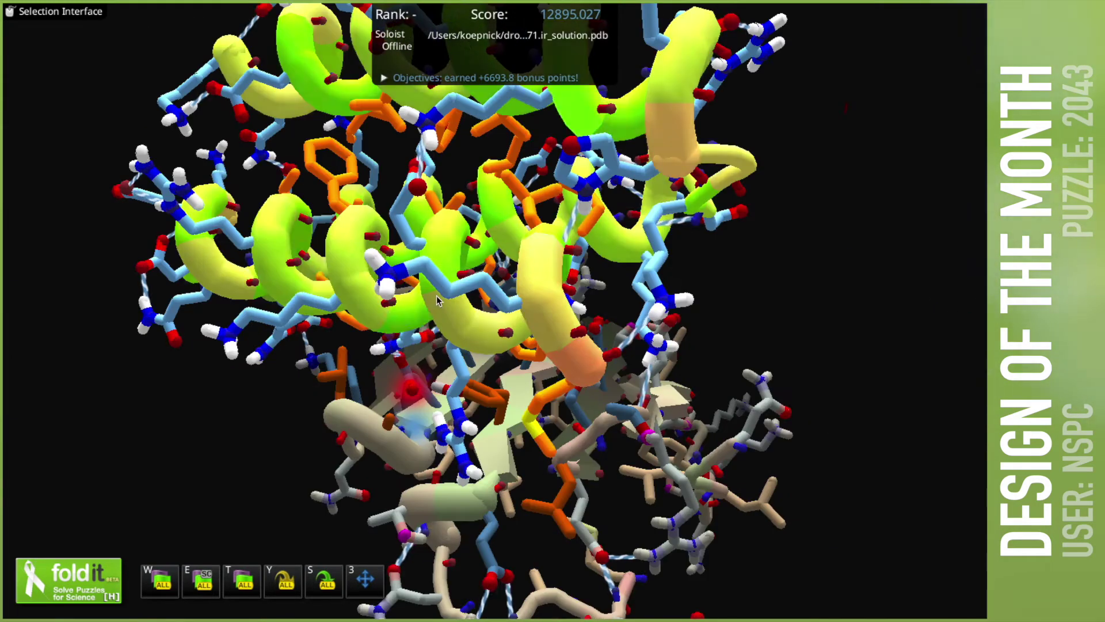
pyautogui.moveTo(233, 419); pyautogui.dragTo(658, 224)
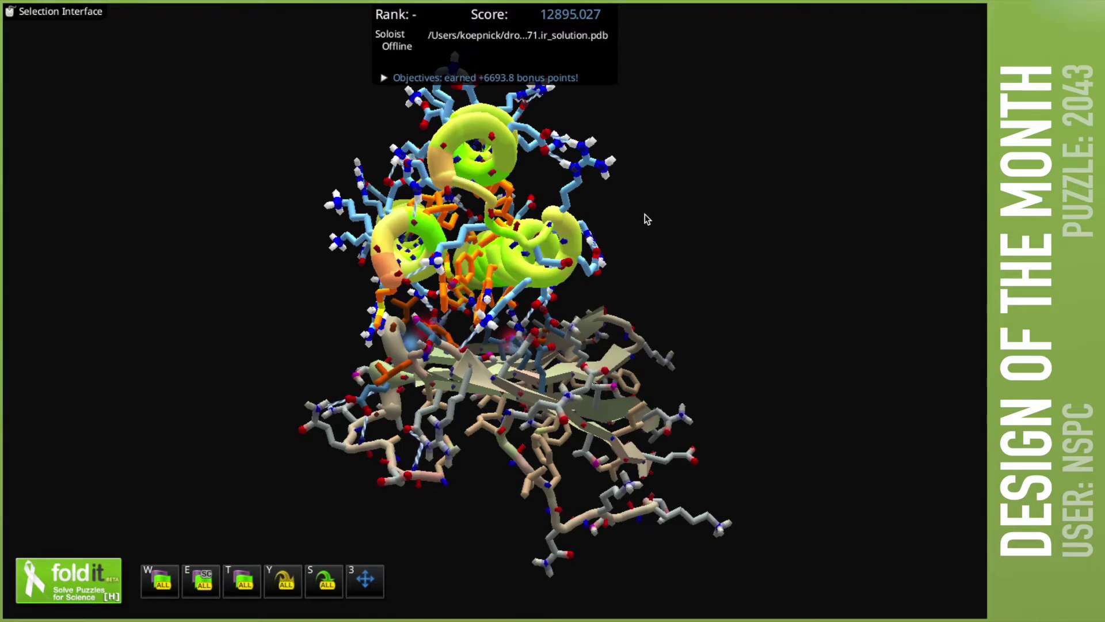
# Examine the three-helix binder docked on the target from several angles and closer up, covering its helix ends, orange core side chains and interface
pyautogui.moveTo(637, 229); pyautogui.dragTo(523, 325)
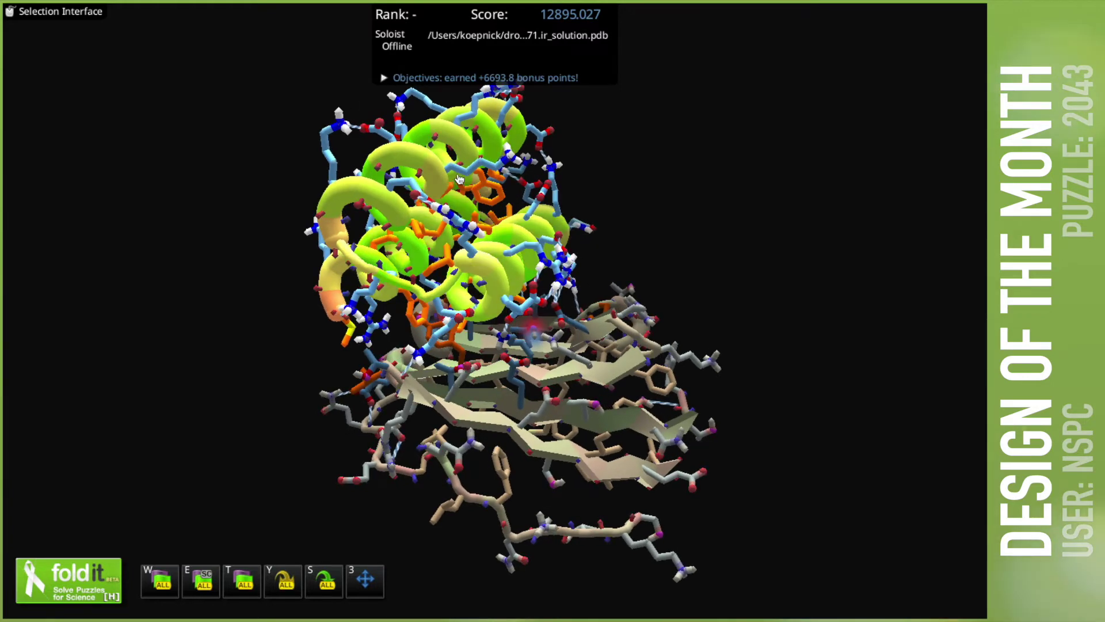
pyautogui.moveTo(309, 237); pyautogui.dragTo(368, 255)
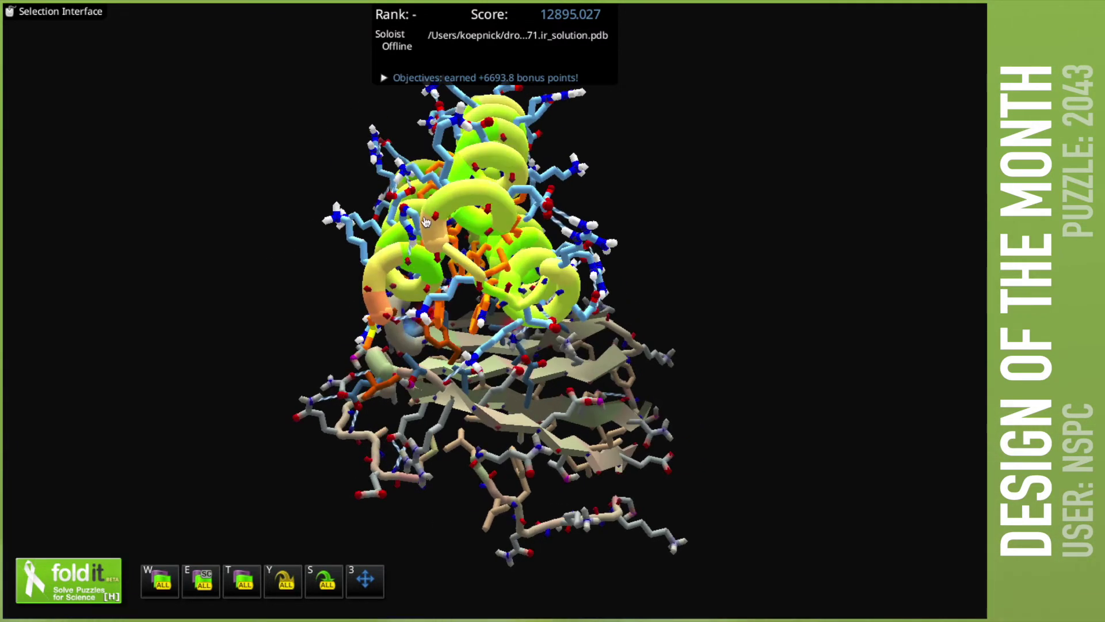
pyautogui.moveTo(249, 278); pyautogui.dragTo(272, 225)
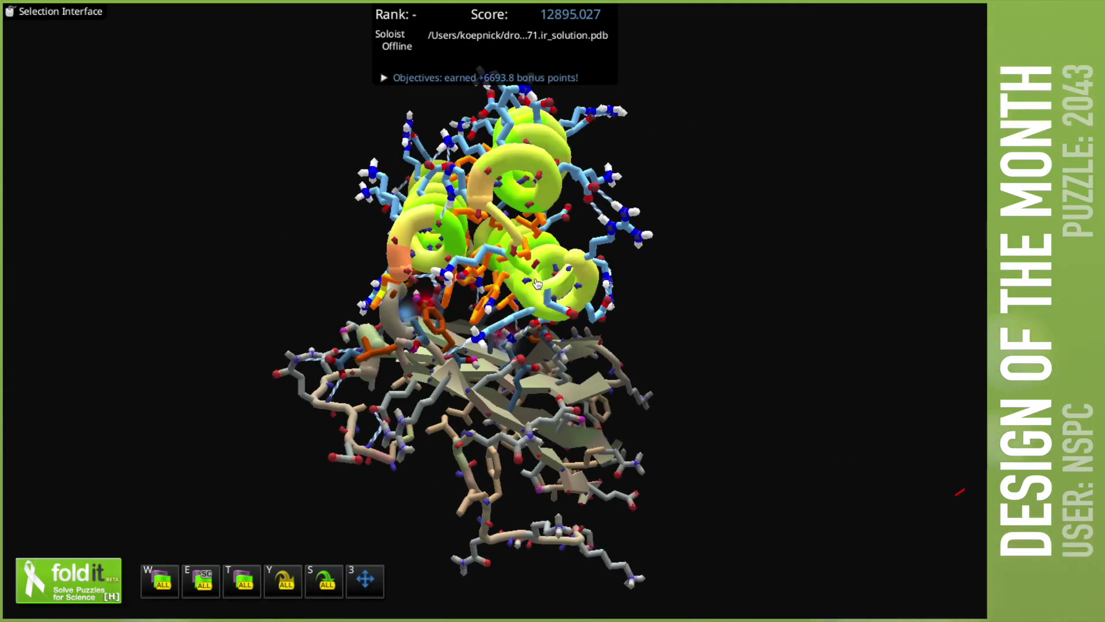
pyautogui.moveTo(668, 292); pyautogui.dragTo(680, 285)
pyautogui.scroll(3, 679, 285)
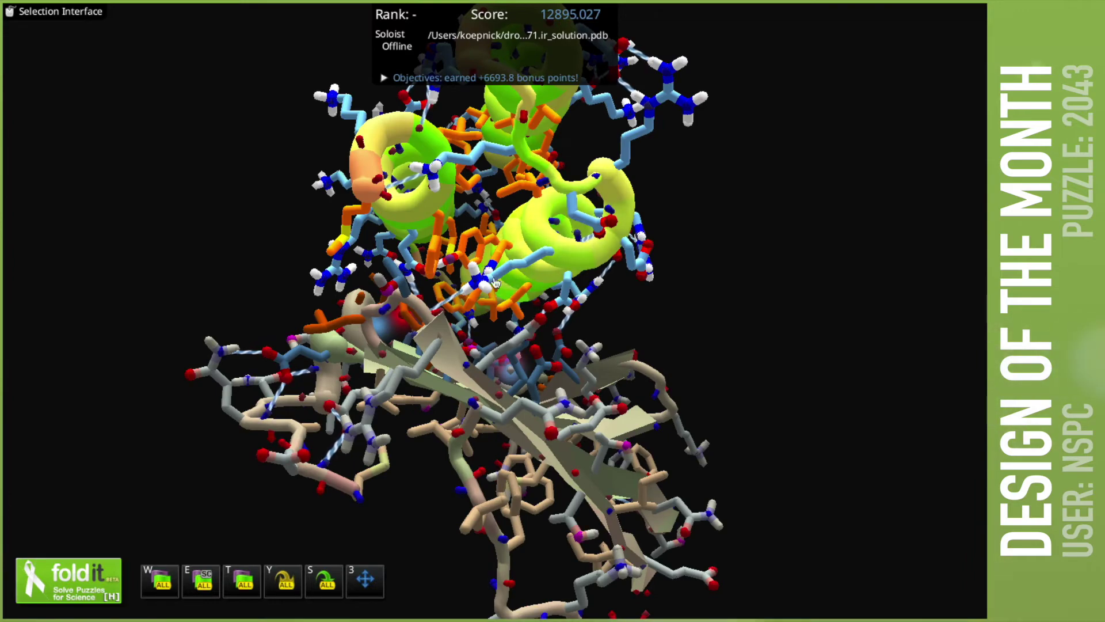
pyautogui.moveTo(264, 188); pyautogui.dragTo(193, 225)
pyautogui.moveTo(713, 241); pyautogui.dragTo(716, 265)
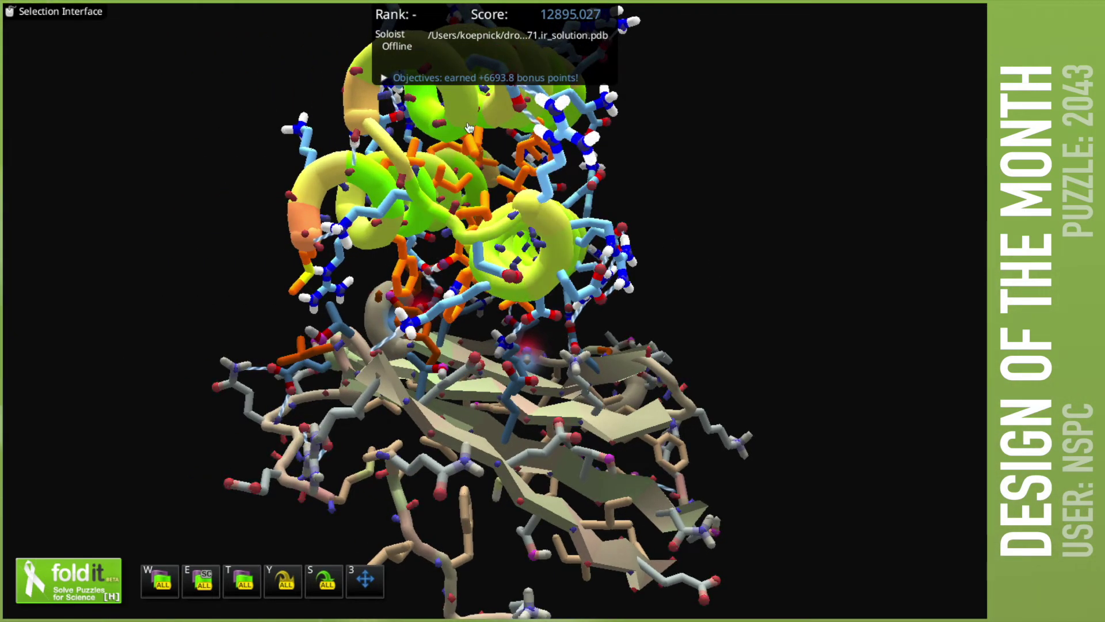
pyautogui.moveTo(642, 178); pyautogui.dragTo(712, 220)
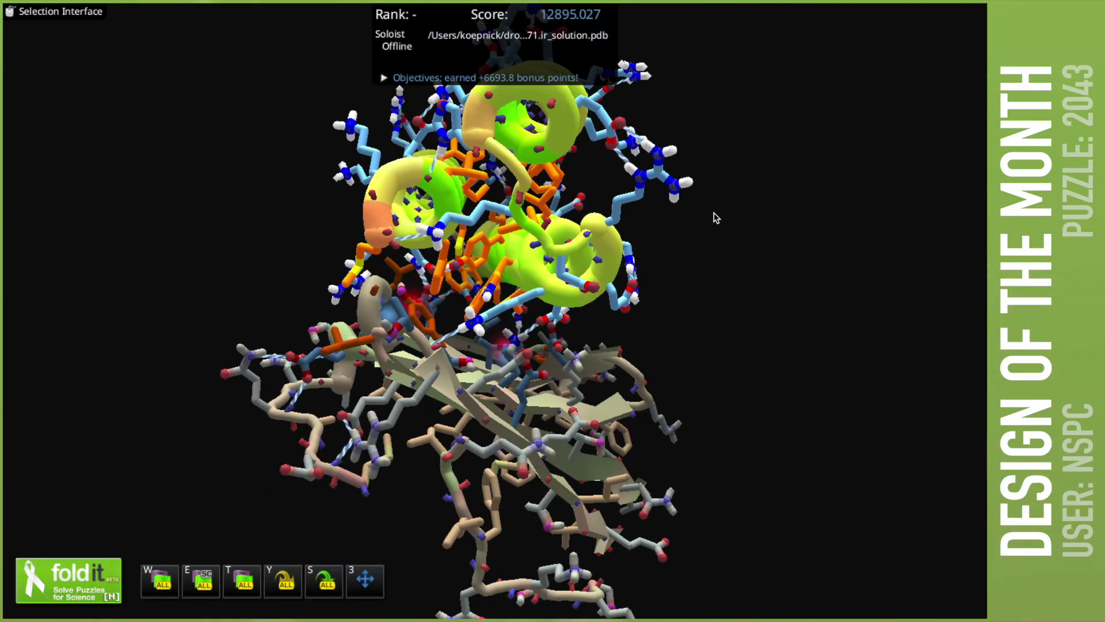